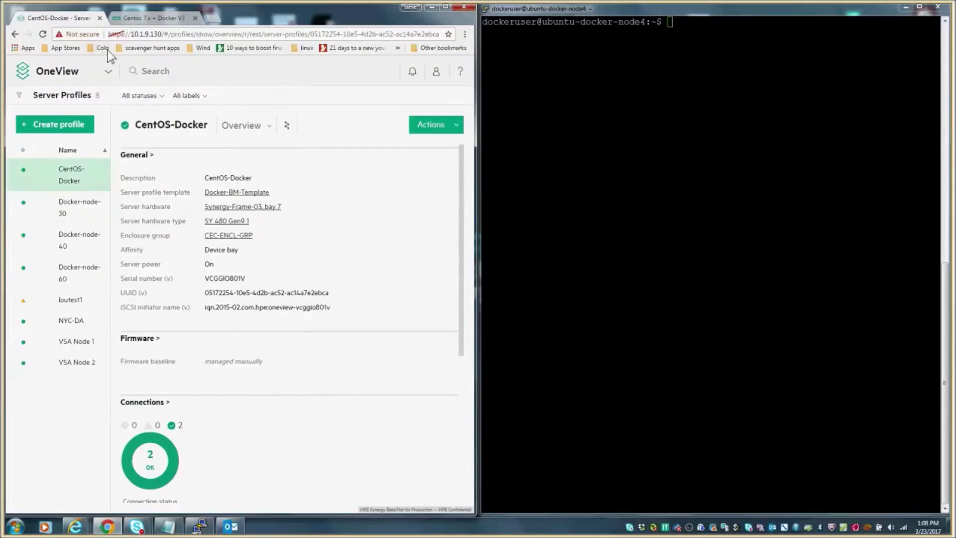
Review the General details of the server profile template in OneView.
click(71, 79)
click(119, 143)
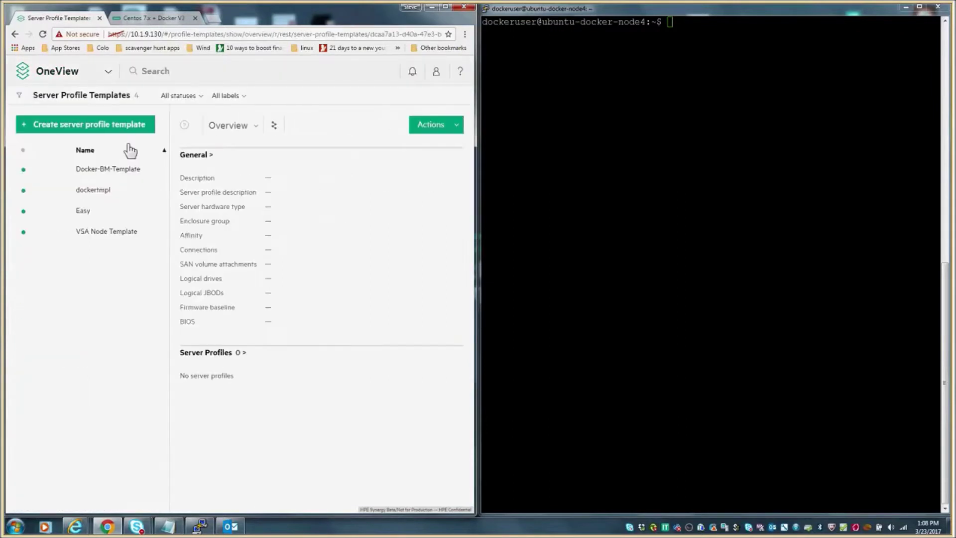
click(340, 130)
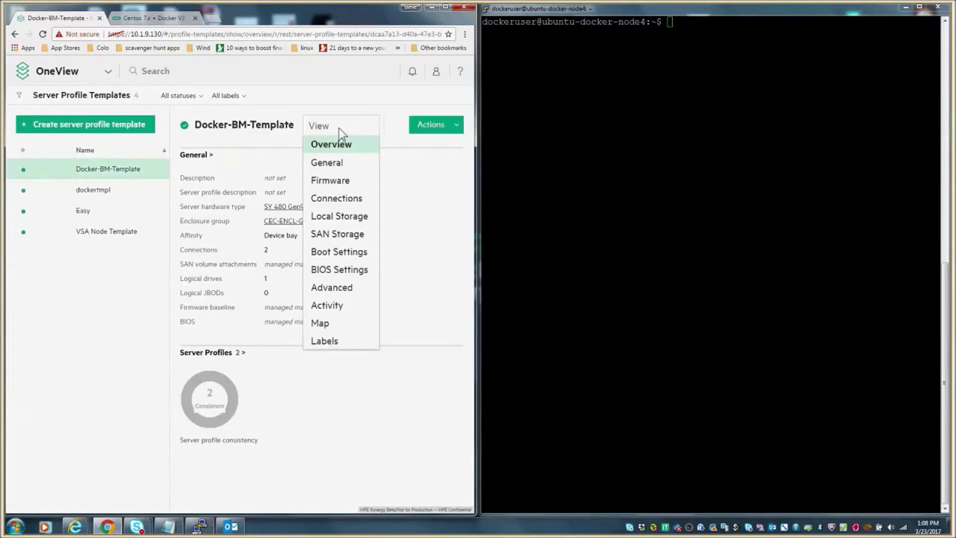
click(335, 163)
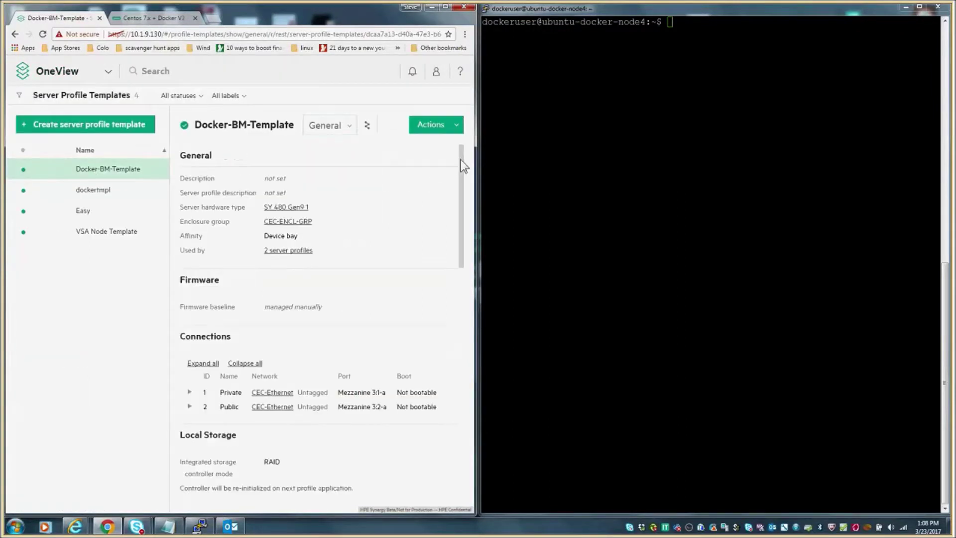
mouse_move(463, 166)
mouse_down()
mouse_move(474, 336)
mouse_move(469, 149)
mouse_up()
Check the server profiles and OS build plan pages, then return to the CentOS-Docker profile.
click(104, 73)
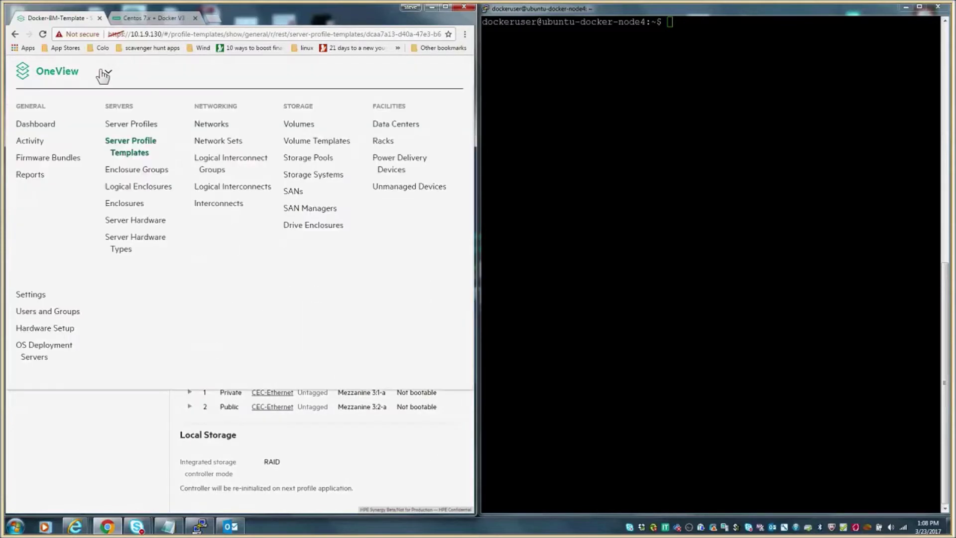
click(121, 125)
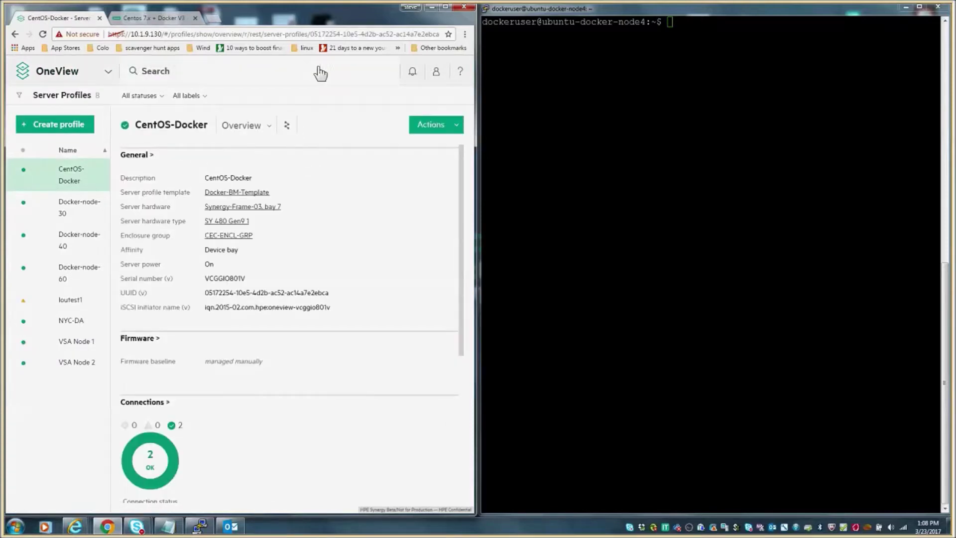
click(154, 19)
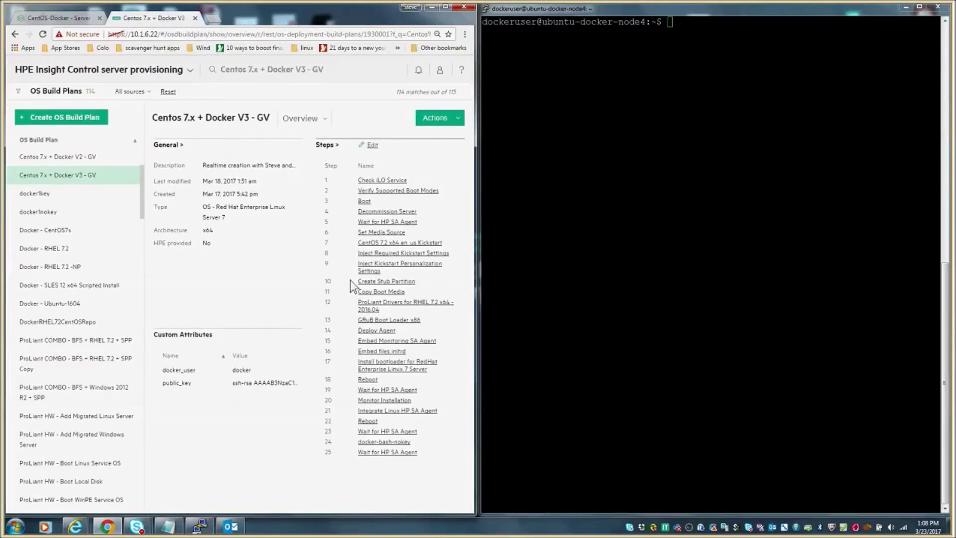
click(59, 22)
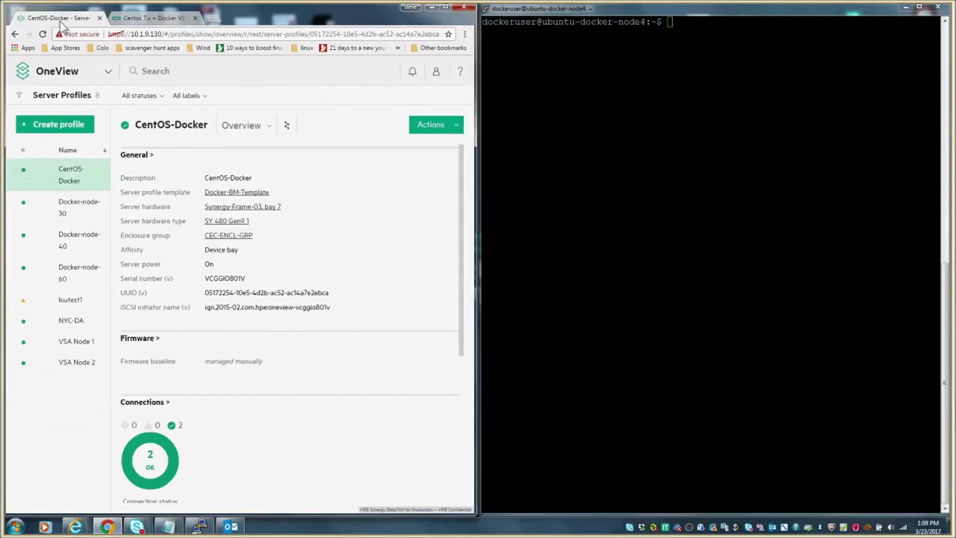
Paste and run docker-machine create --driver oneview for CentOS-Docker-10.
click(690, 61)
right_click(689, 61)
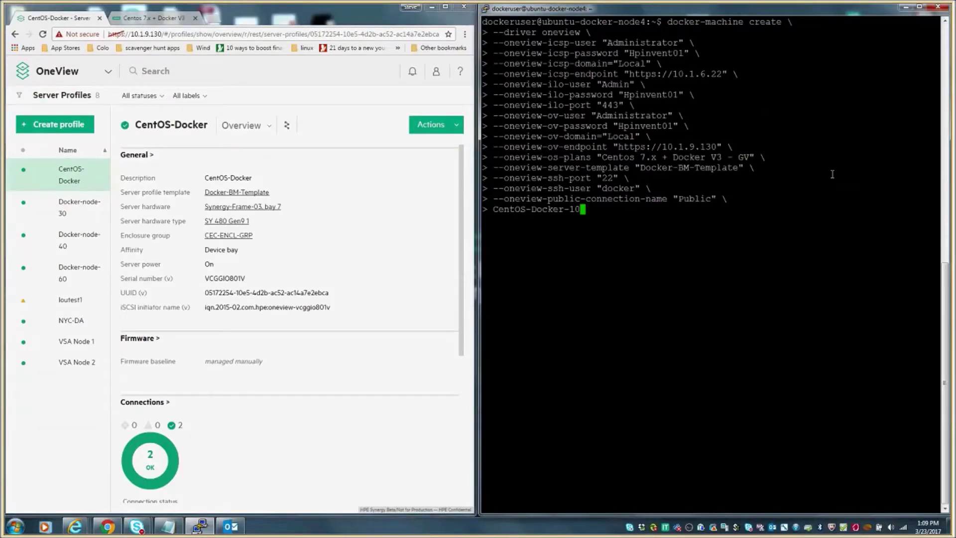
key(Return)
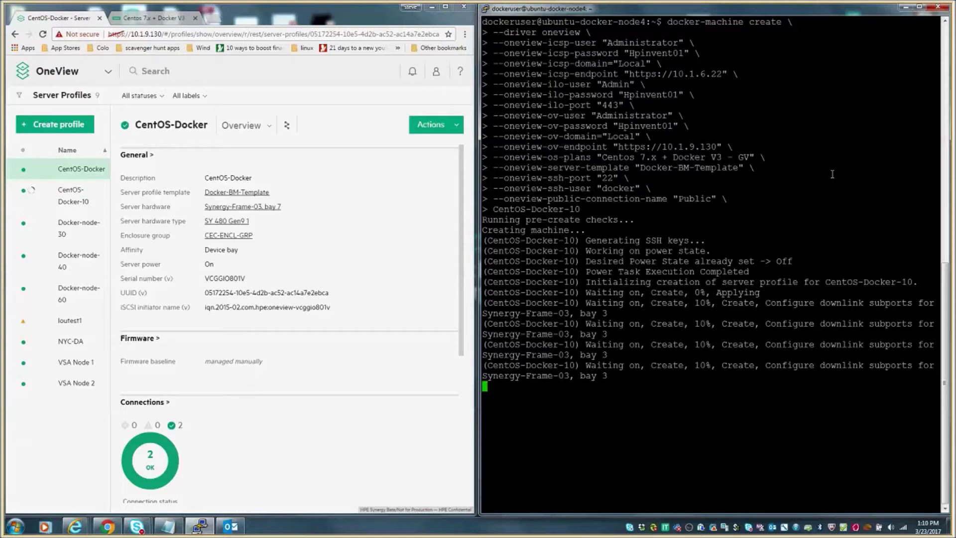
Open the CentOS-Docker-10 server profile and expand its Create task's steps and subtasks.
click(69, 197)
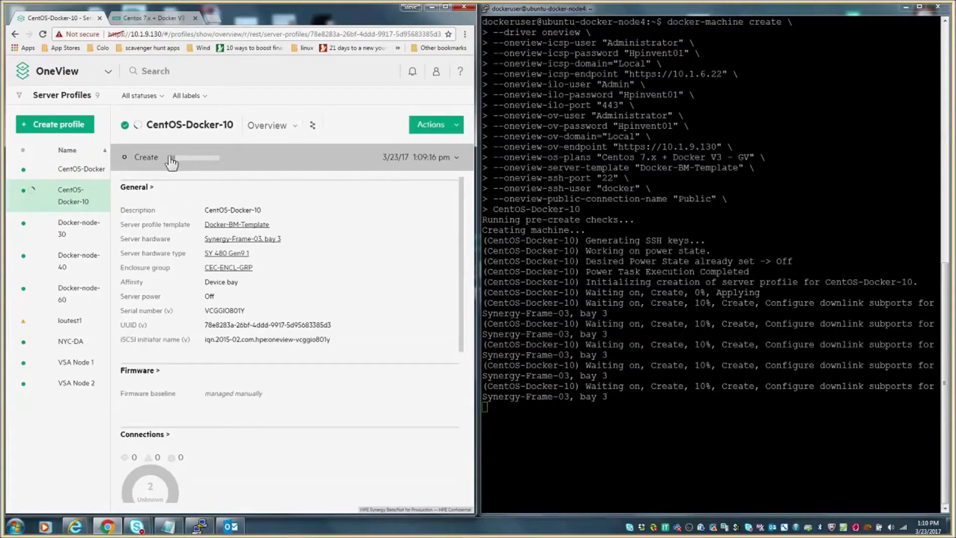
click(171, 159)
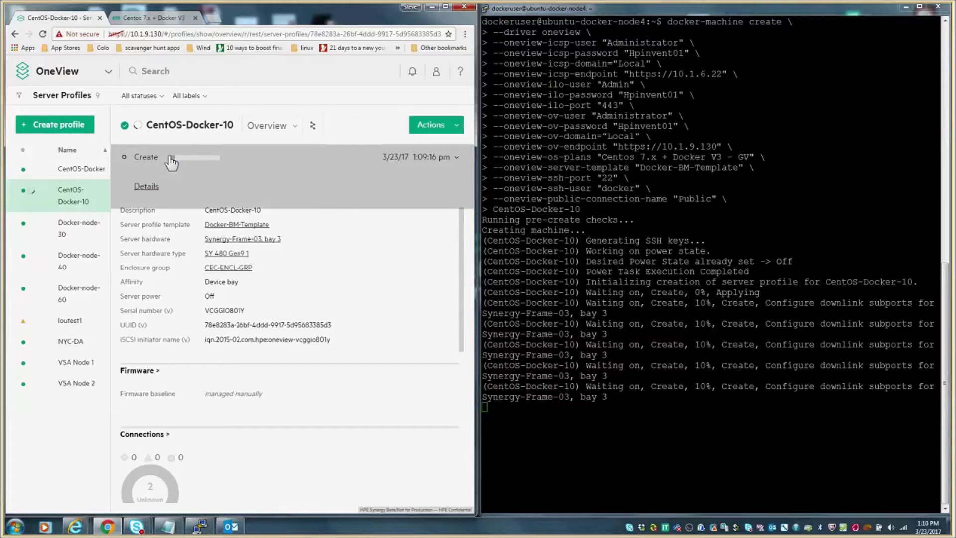
click(170, 158)
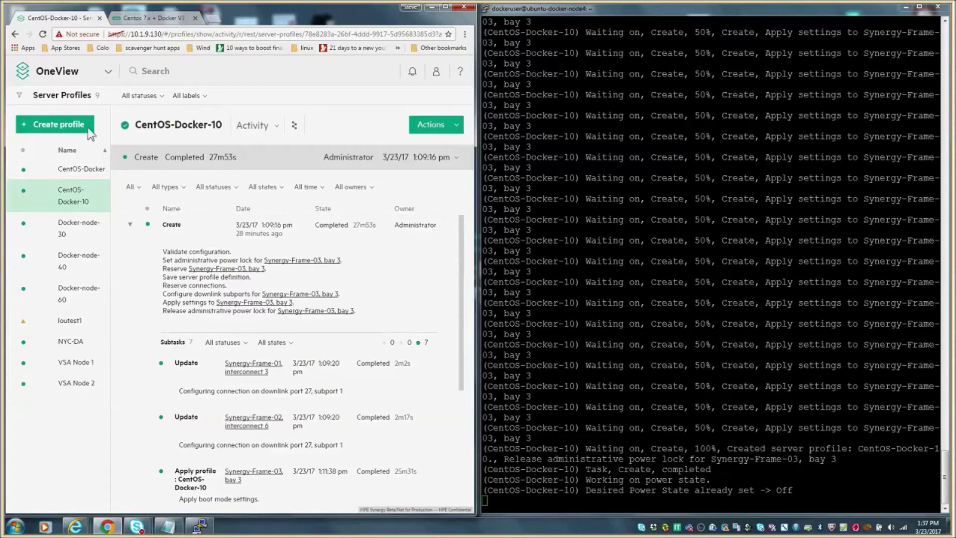
Show the Jobs page in Insight Control to follow the Centos 7.x + Docker V3 - GV build job.
click(135, 19)
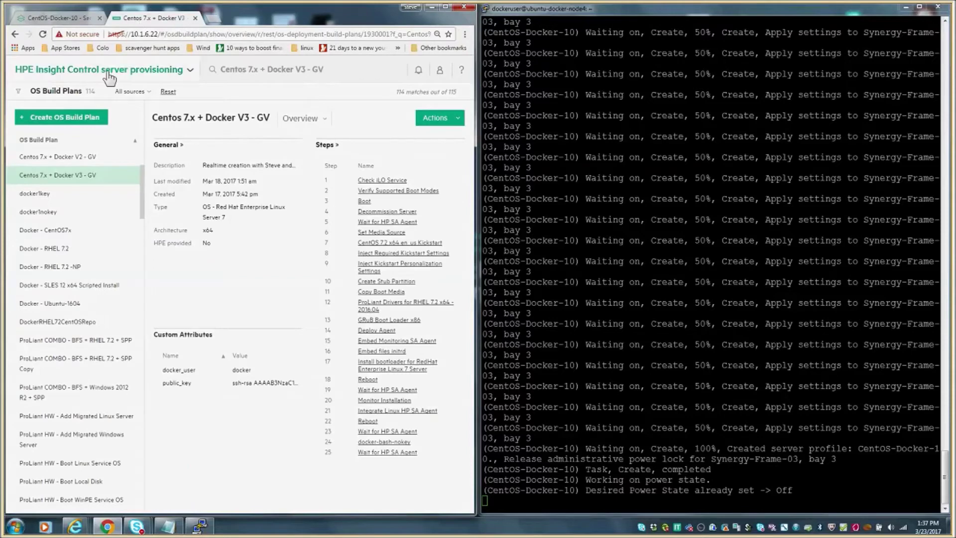
click(125, 69)
click(105, 118)
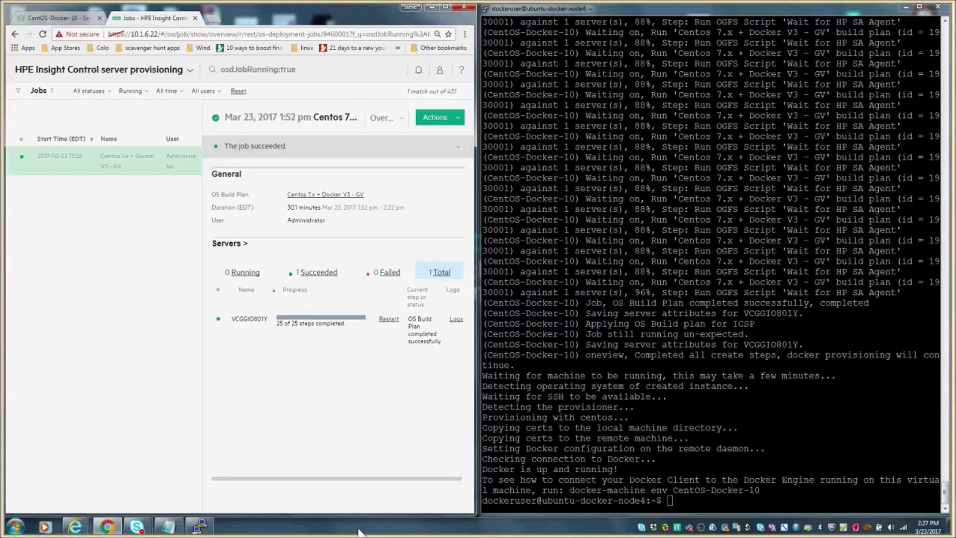
click(747, 500)
Run docker-machine env CentOS-Docker-10 and select the DOCKER_HOST address tcp://10.1.3.174:2376.
text(do)
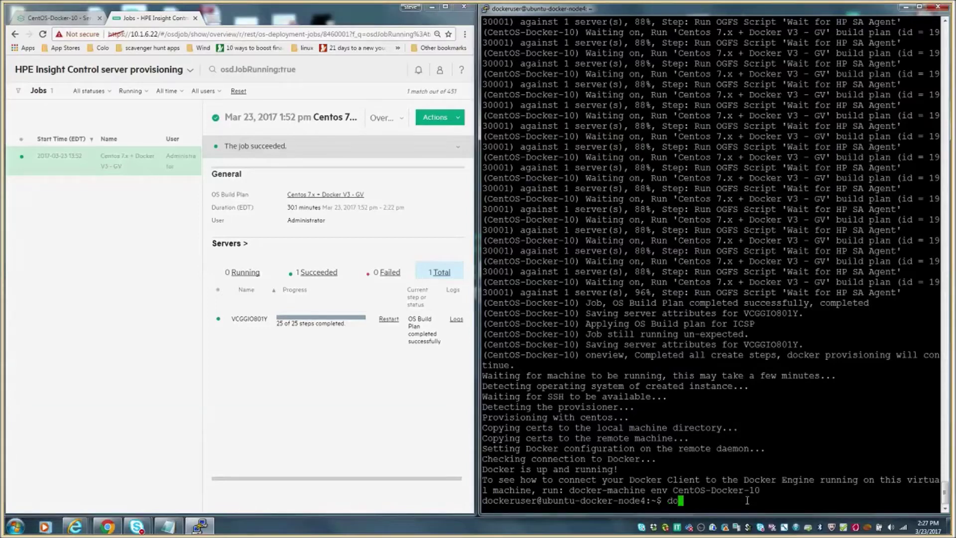
text(cker-machine)
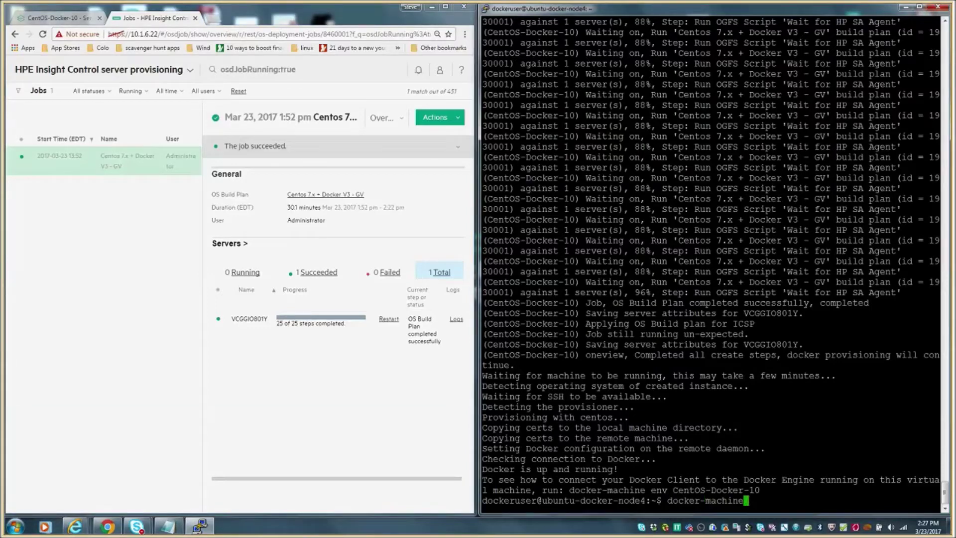
text( env)
text(CentOS-Docker)
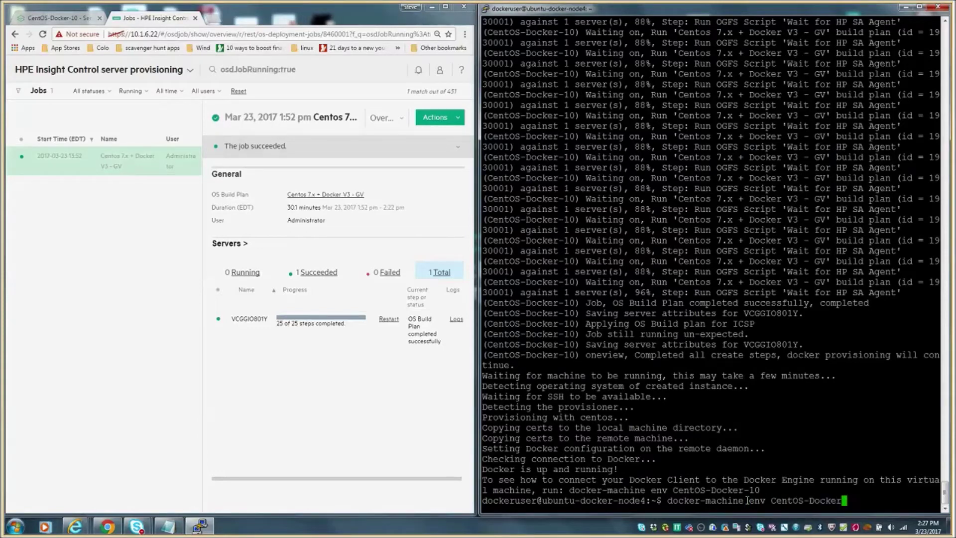
text(010)
key(Left)
key(Left)
key(Left)
key(Delete)
text(-)
key(Return)
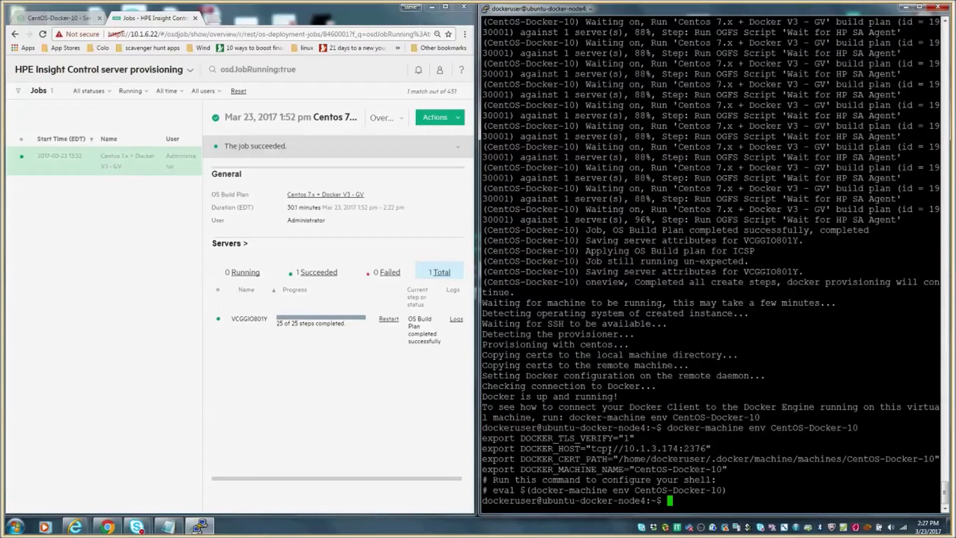
drag(595, 448, 704, 446)
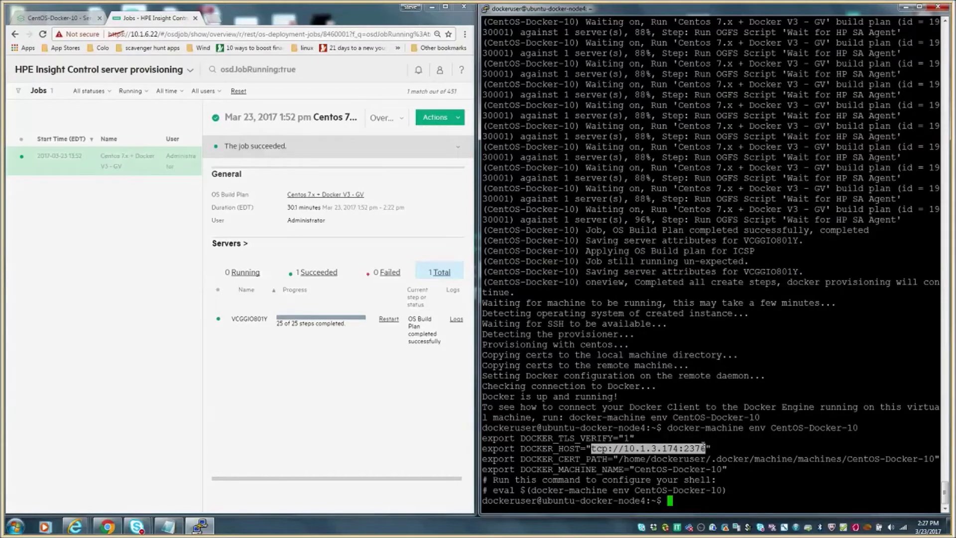
Load 10.1.3.174 in a new Chrome tab (connection refused), then enter eval $(docker-machine env CentOS-Docker-10).
click(212, 18)
text(1)
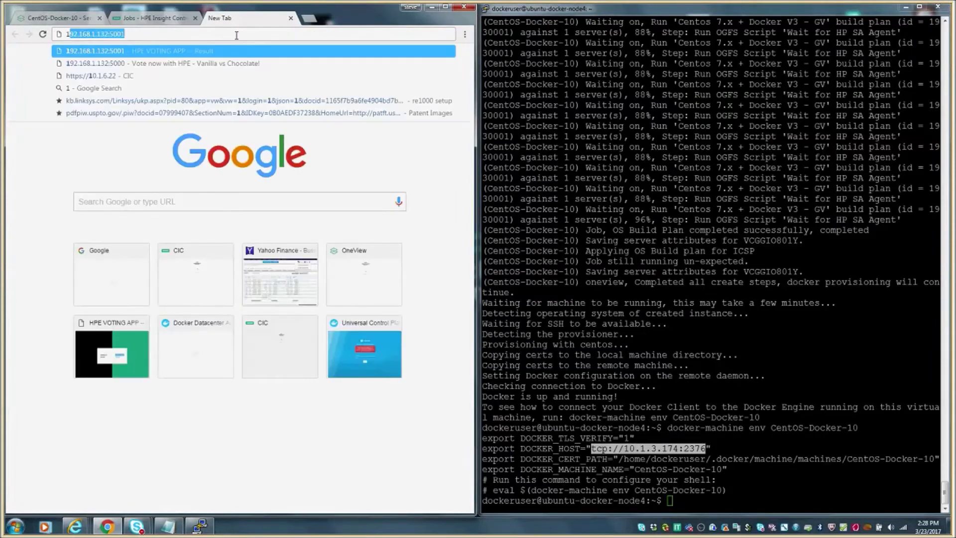
text(0.1)
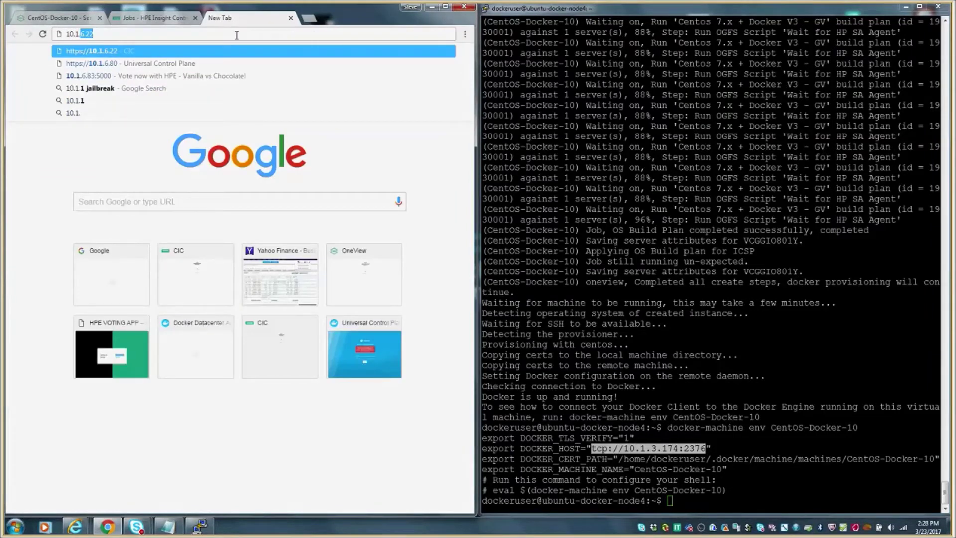
text(.3.174)
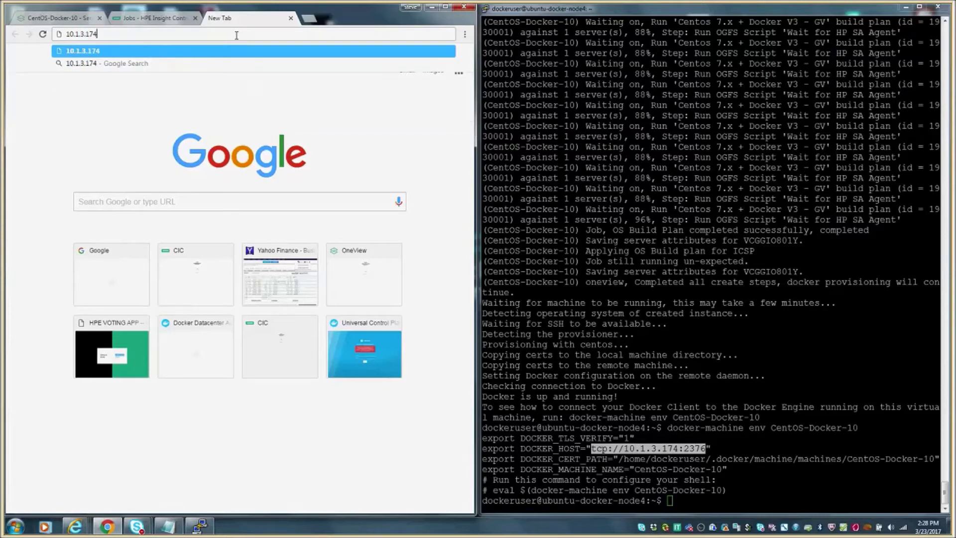
key(Return)
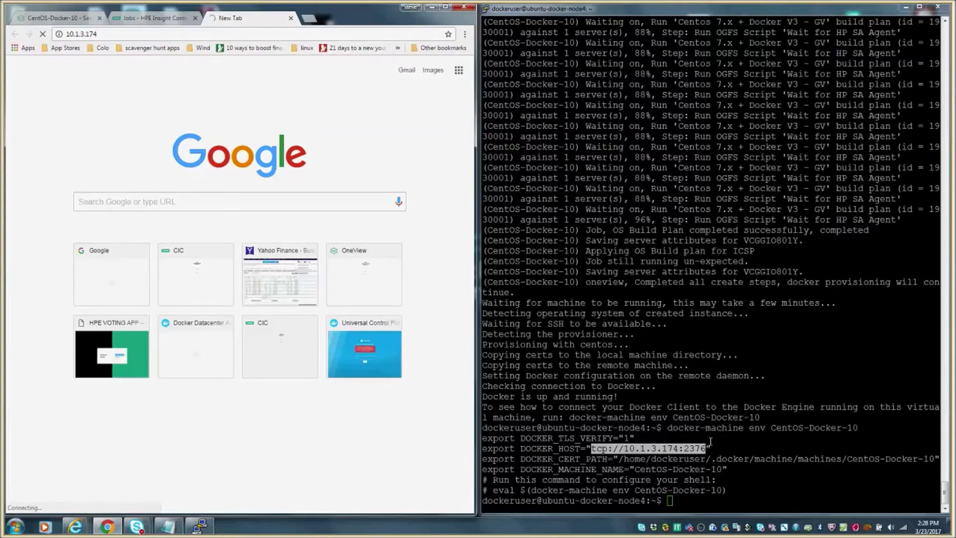
click(747, 491)
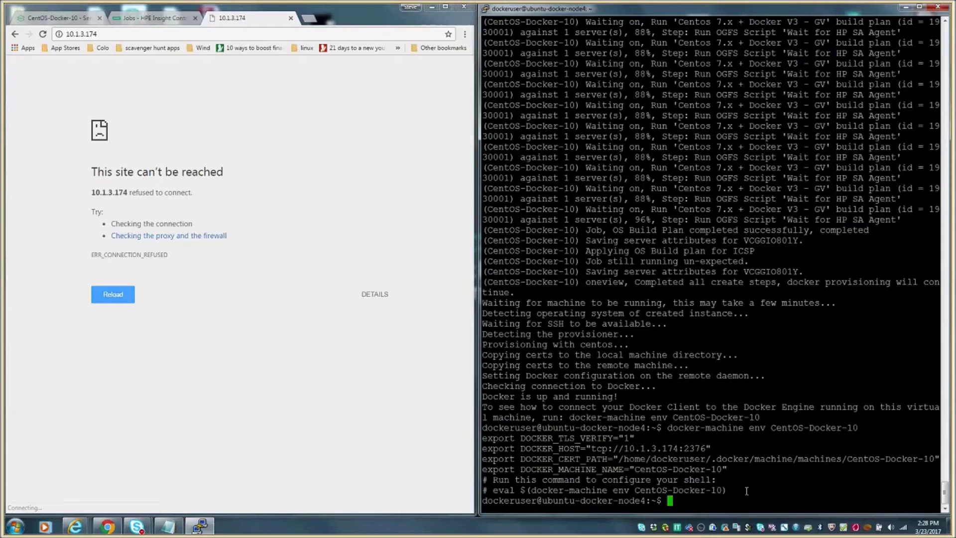
text(eval $(docker-)
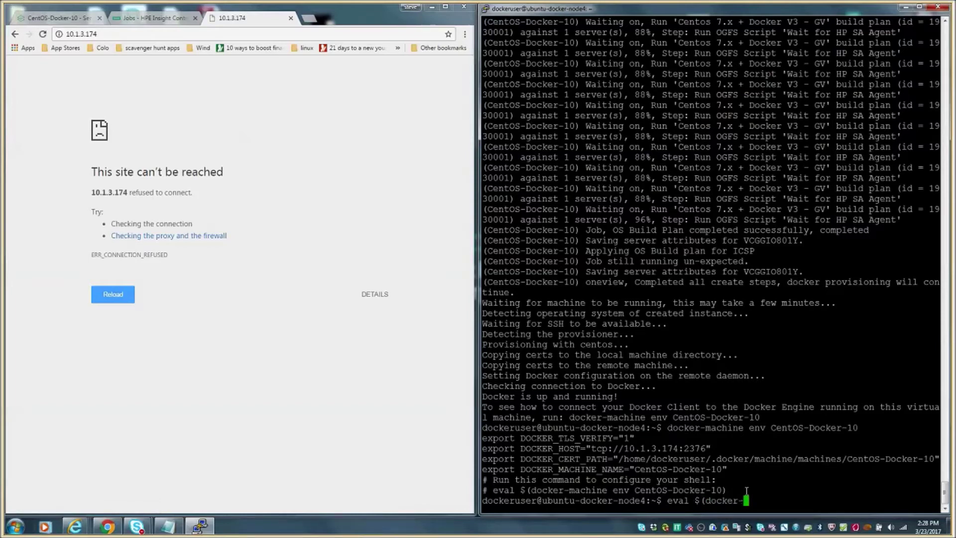
text(machine)
text( env )
text(CentOS-)
text(Doc)
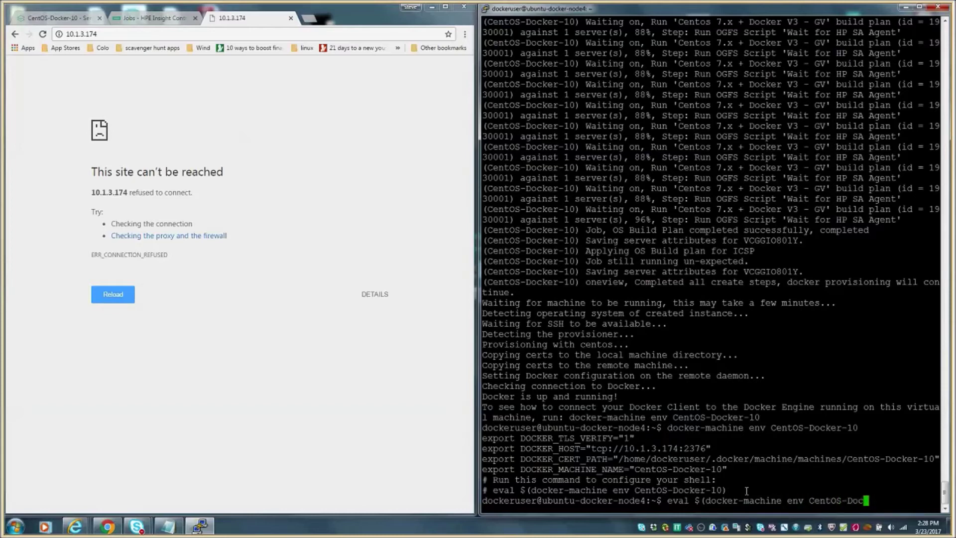
text(ker-10))
Apply the CentOS-Docker-10 environment with eval and enter docker pull jenkins.
key(Return)
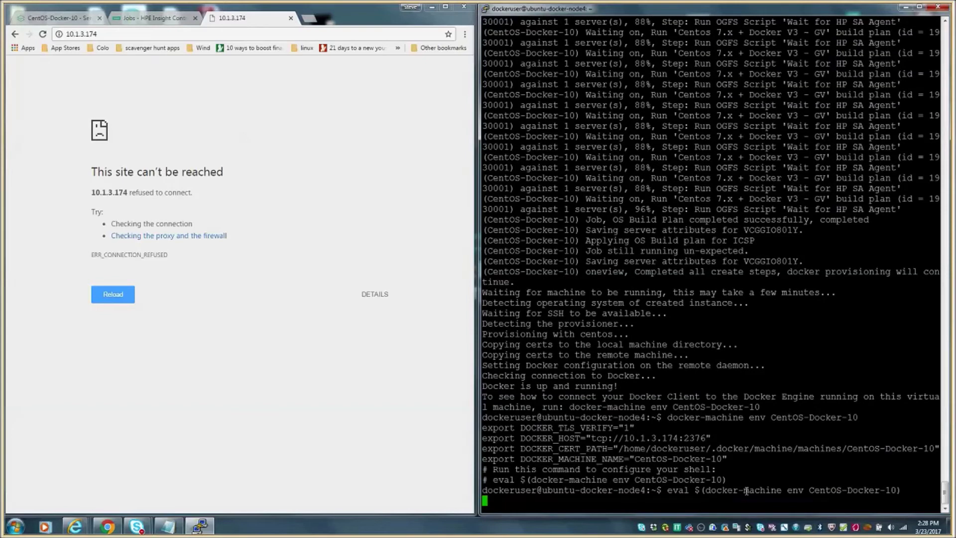
text(docker)
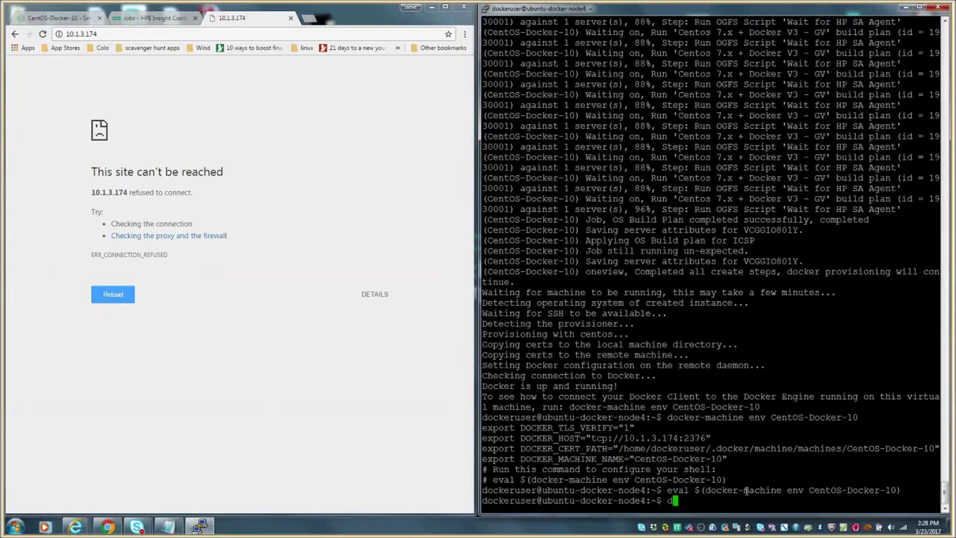
text( pull jen)
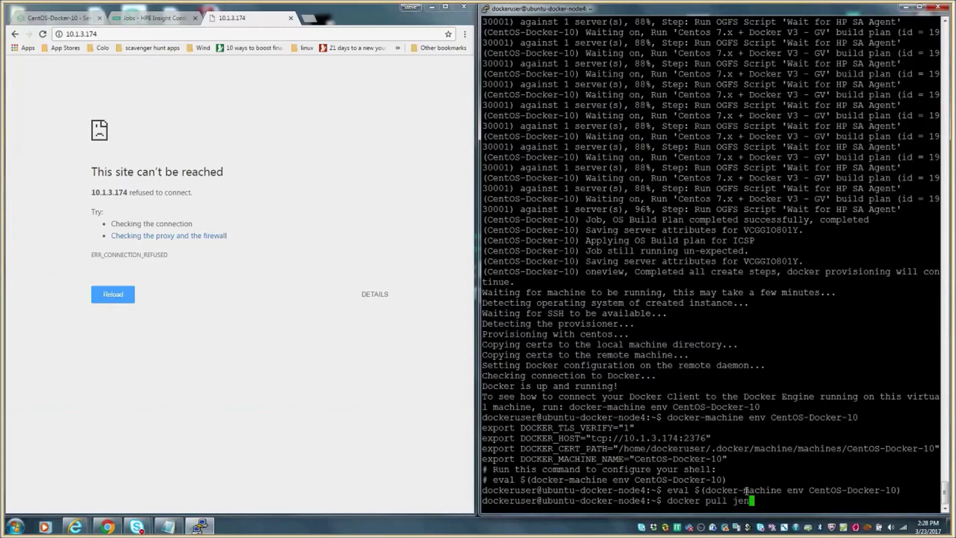
text(kins)
Pull the jenkins:latest image, then enter docker run -p 80:8080 jenkins.
key(Return)
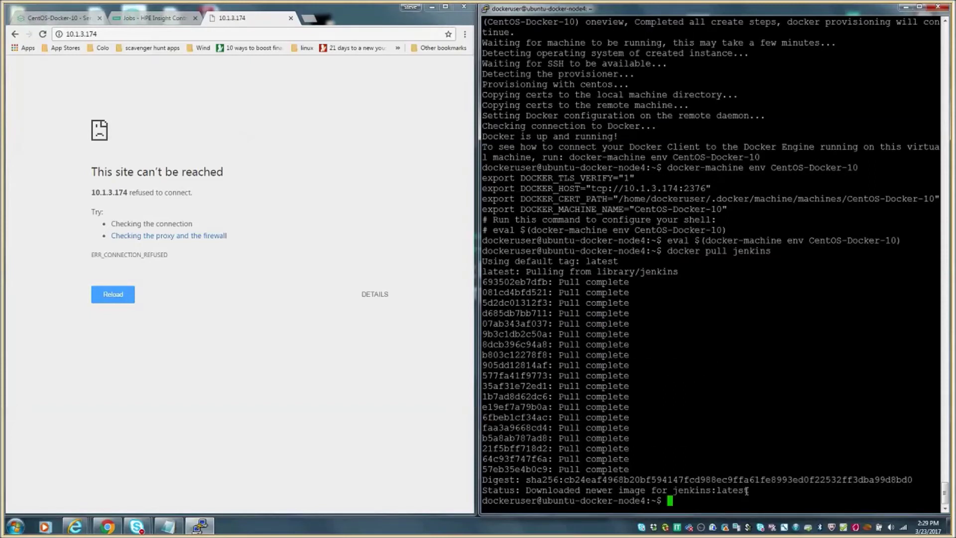
text(docker run -p 80:)
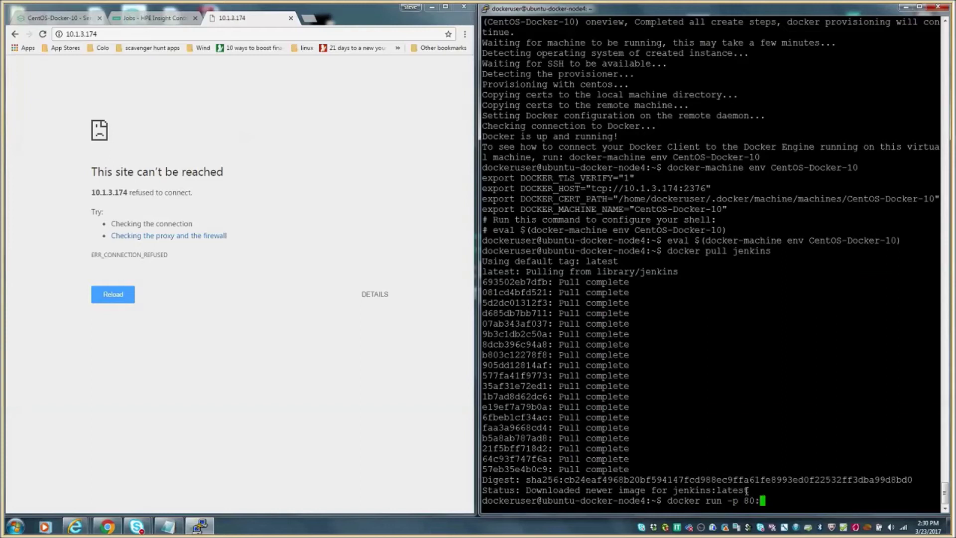
text(8080 jenkins)
Run the Jenkins container on port 80:8080 and reload 10.1.3.174 in Chrome.
key(Return)
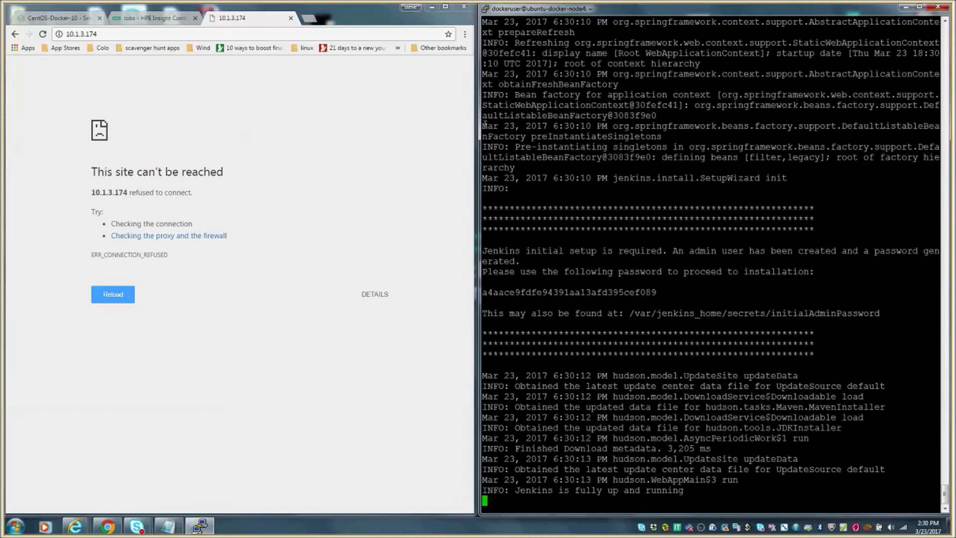
click(210, 34)
key(Return)
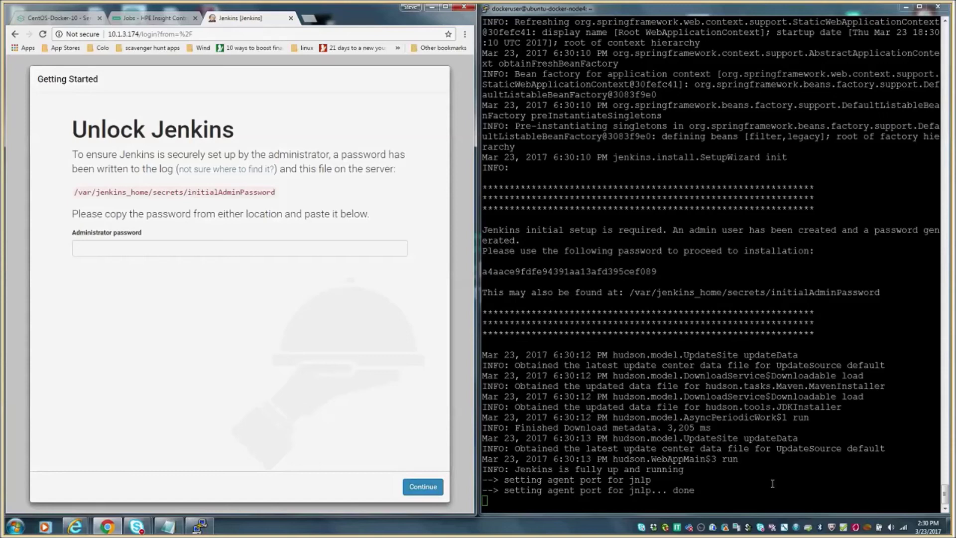
Stop the Jenkins container with Ctrl+C and enter docker-machine rm -f CentOS-Docker-10.
key(ctrl+c)
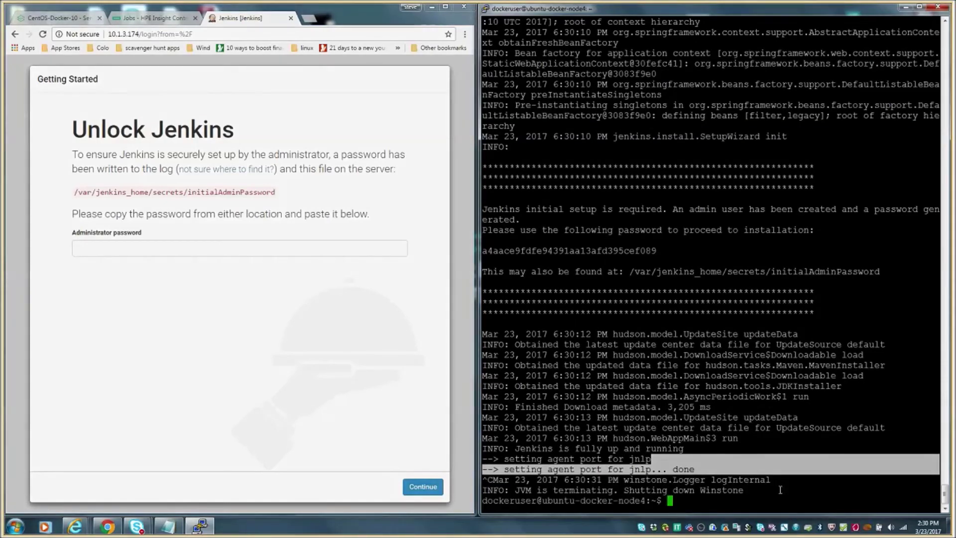
text(docker-machine )
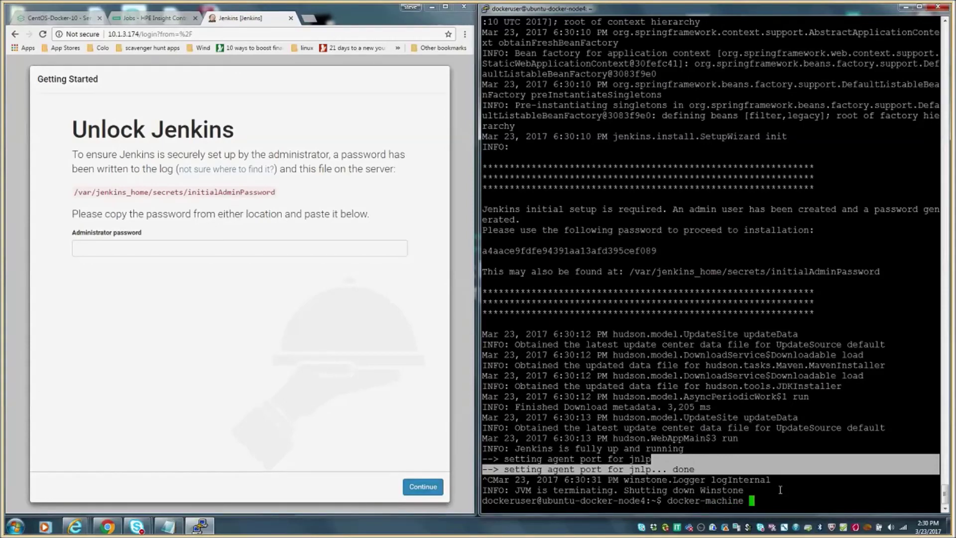
text(rm -f CentOS-Docker-10)
Run docker-machine rm -f CentOS-Docker-10 to power off Synergy-Frame-03, bay 3.
key(Return)
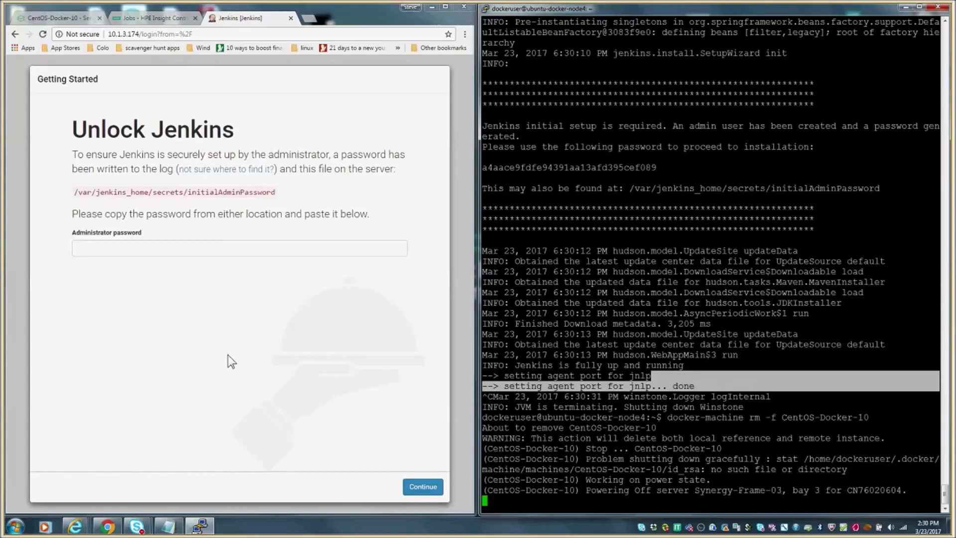
Select CentOS-Docker-10 under Server Profiles and show its Activity view with the running Delete task.
click(62, 14)
click(118, 125)
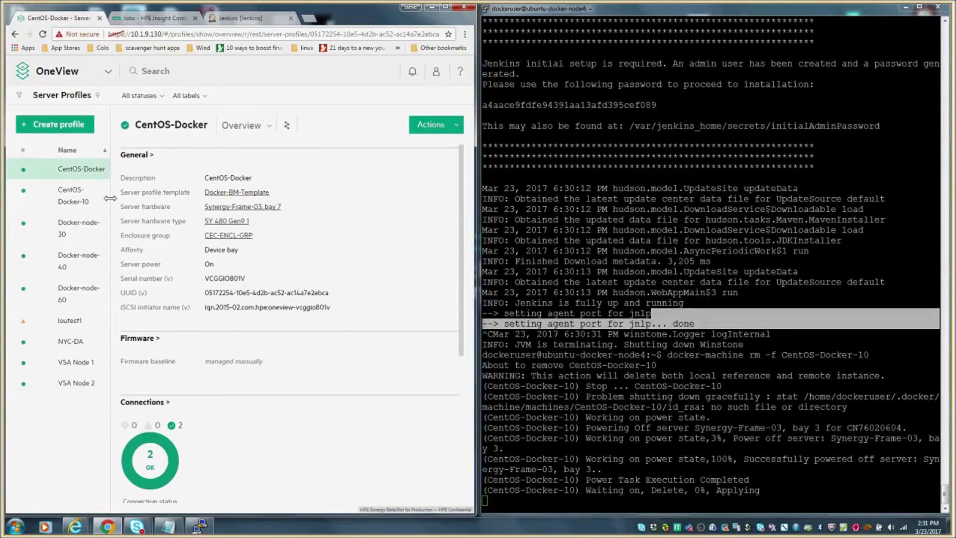
key(Down)
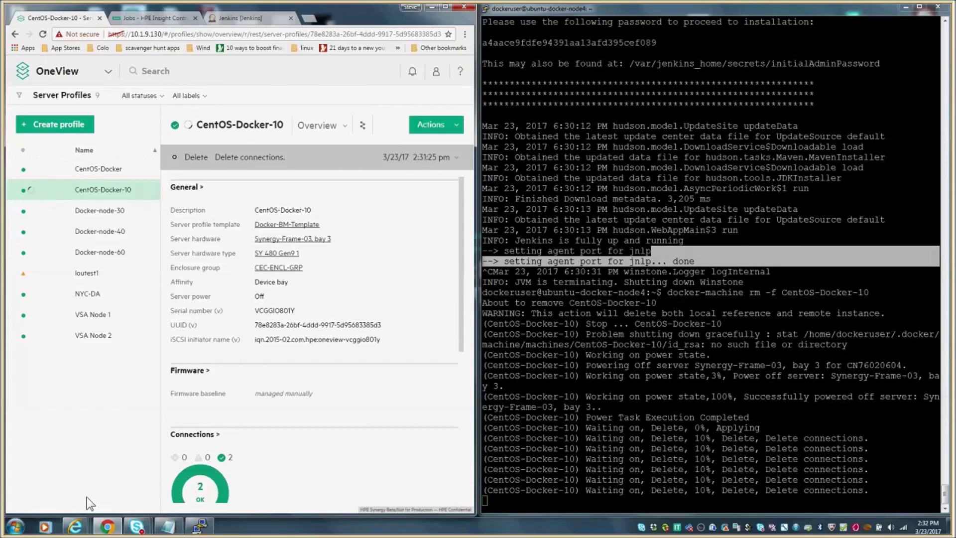
click(454, 159)
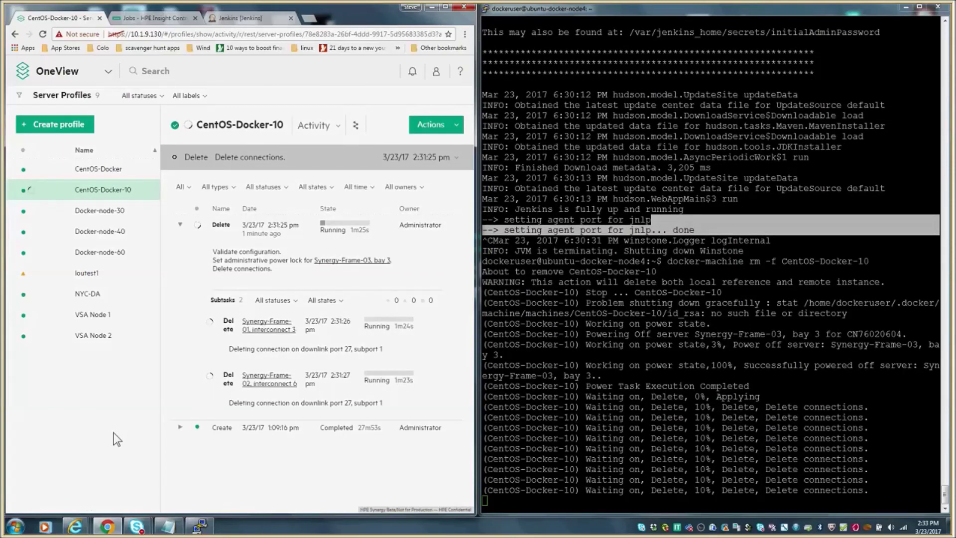